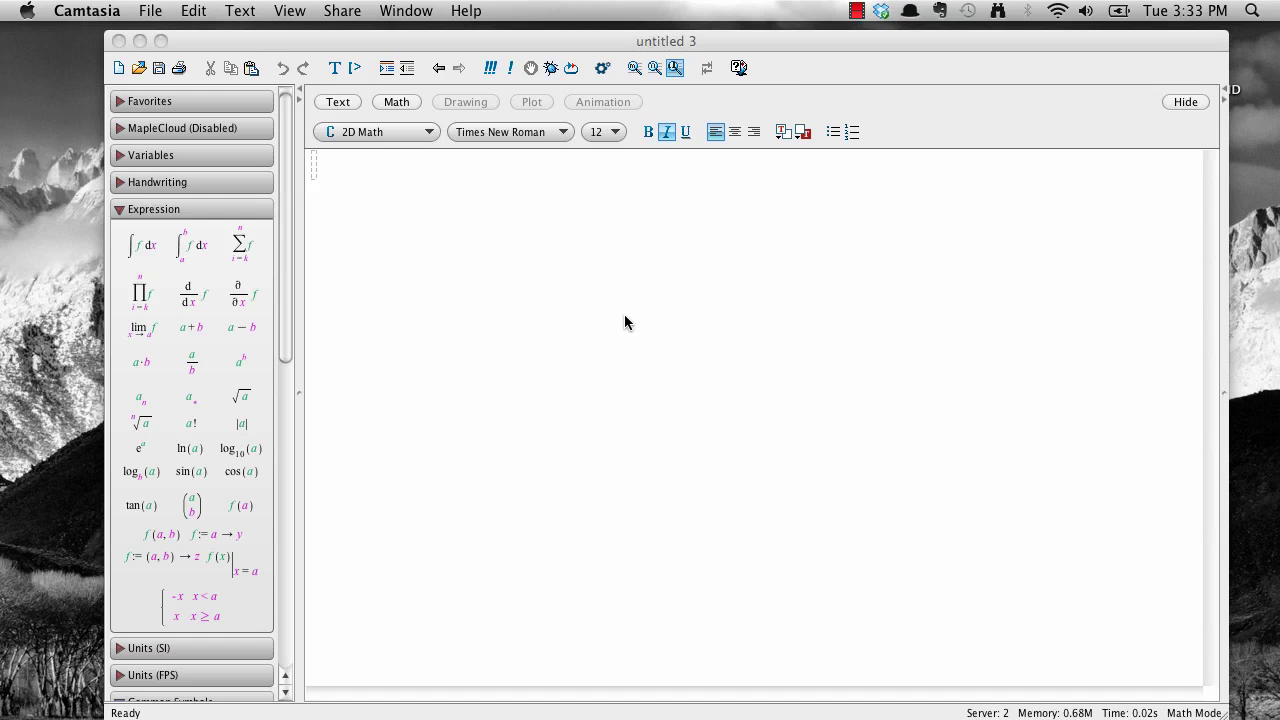
# Step: Activate the blank 'untitled 3' worksheet so the caret sits in the empty 2D Math input
pyautogui.click(315, 165)
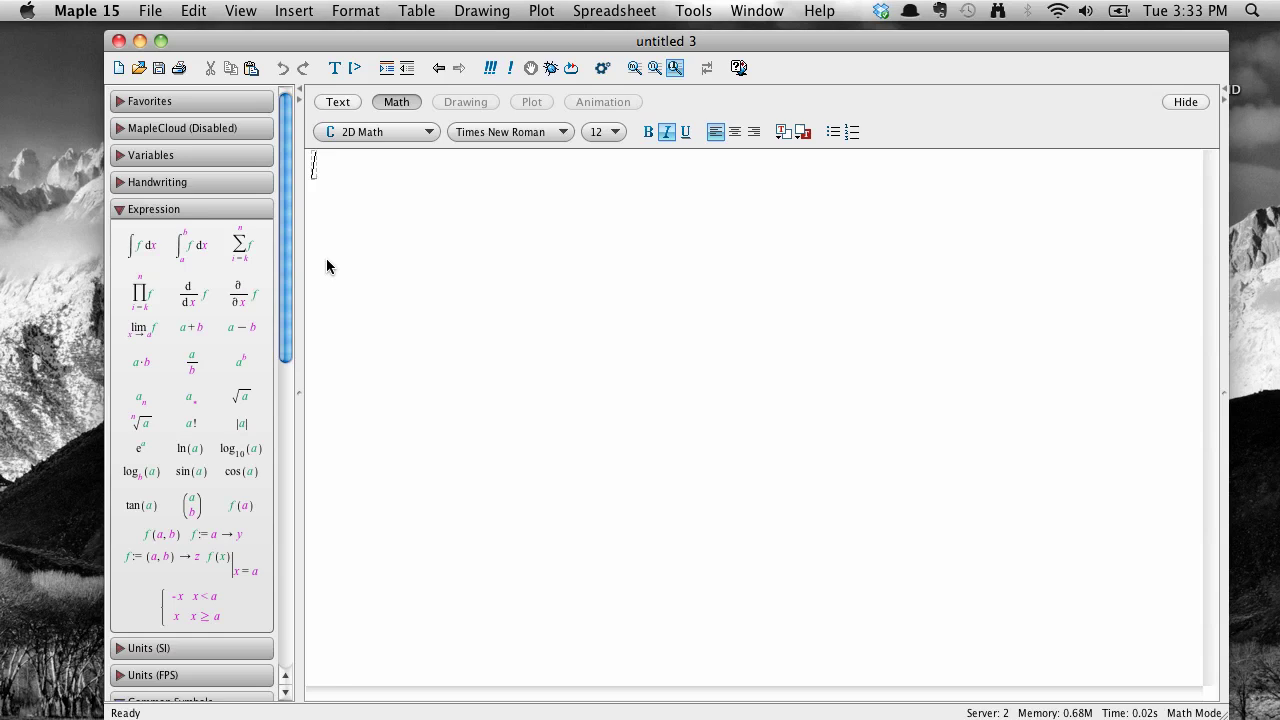
# Step: Evaluate 12+33, 12-33 and 12*33, producing 45, -21 and 396
pyautogui.write('12 + 33')
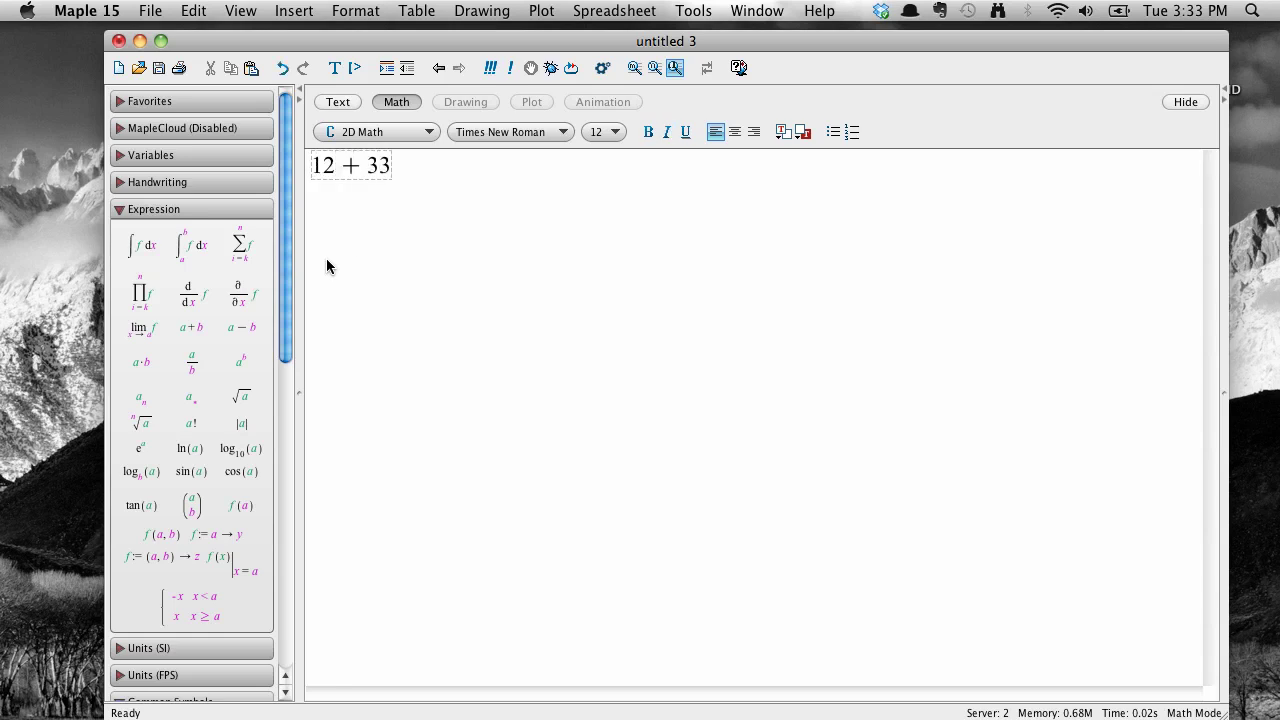
pyautogui.press('Return')
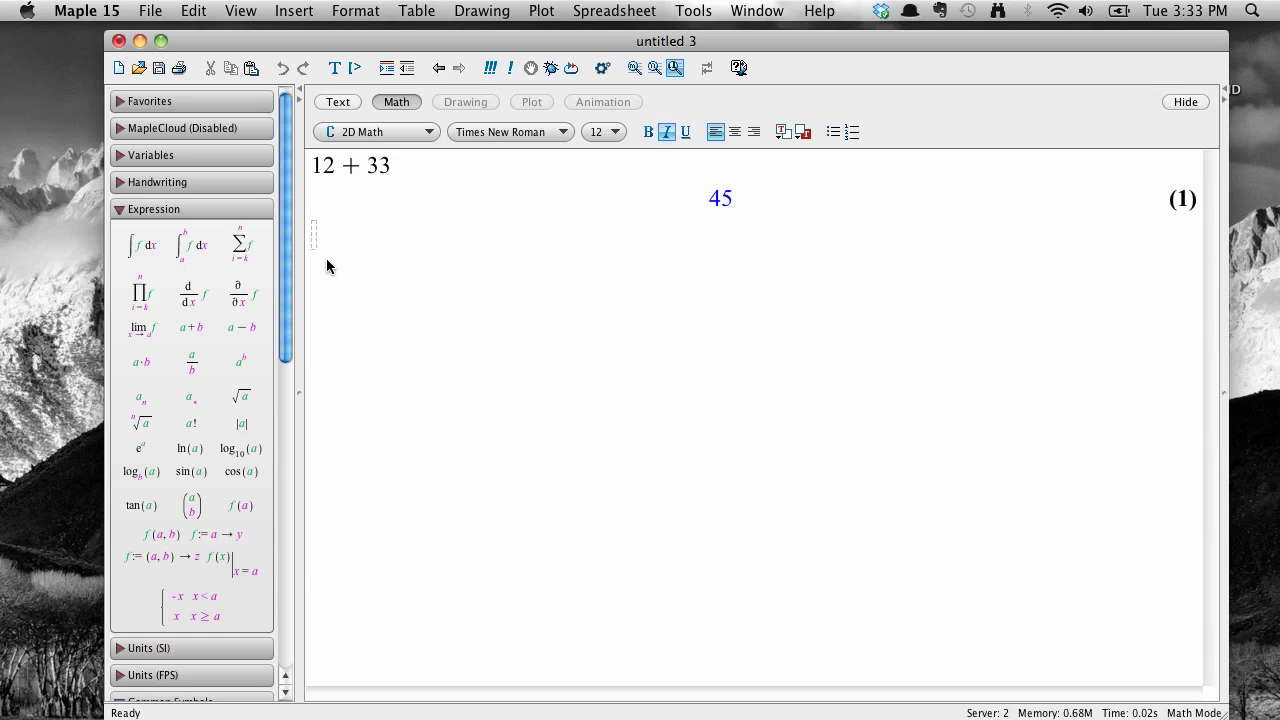
pyautogui.write('12-33')
pyautogui.press('Return')
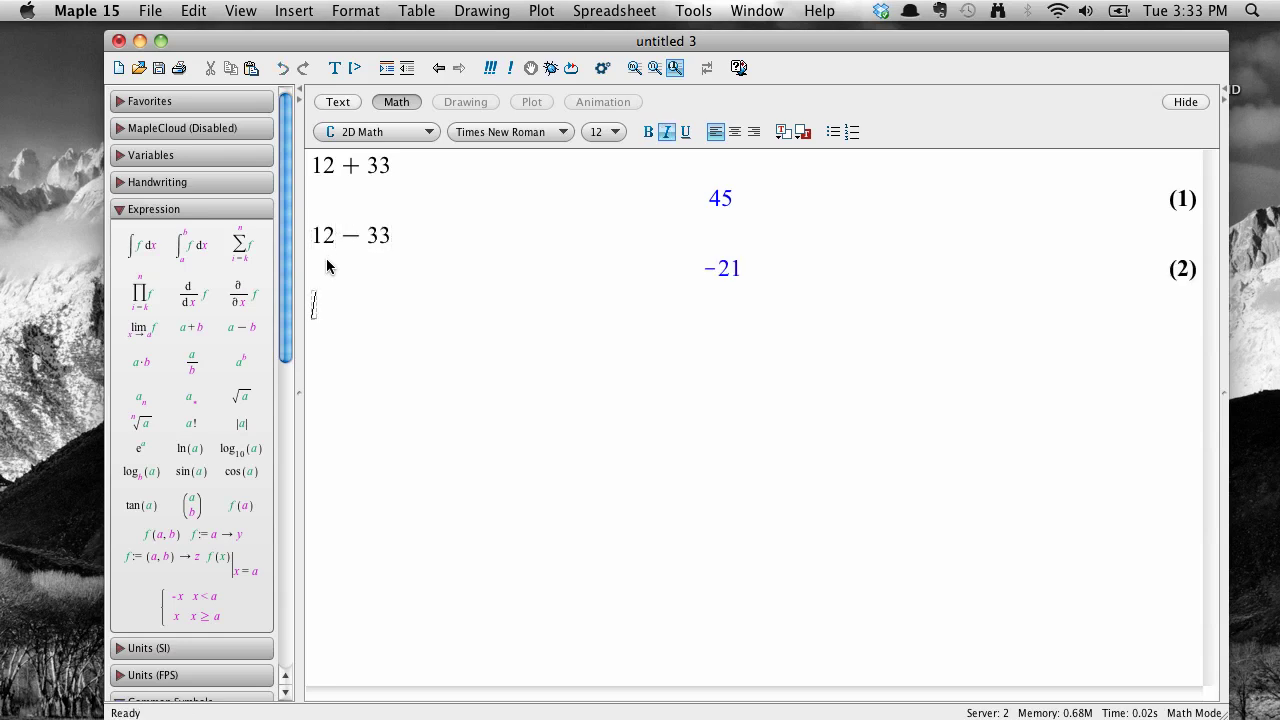
pyautogui.write('12')
pyautogui.write('*33')
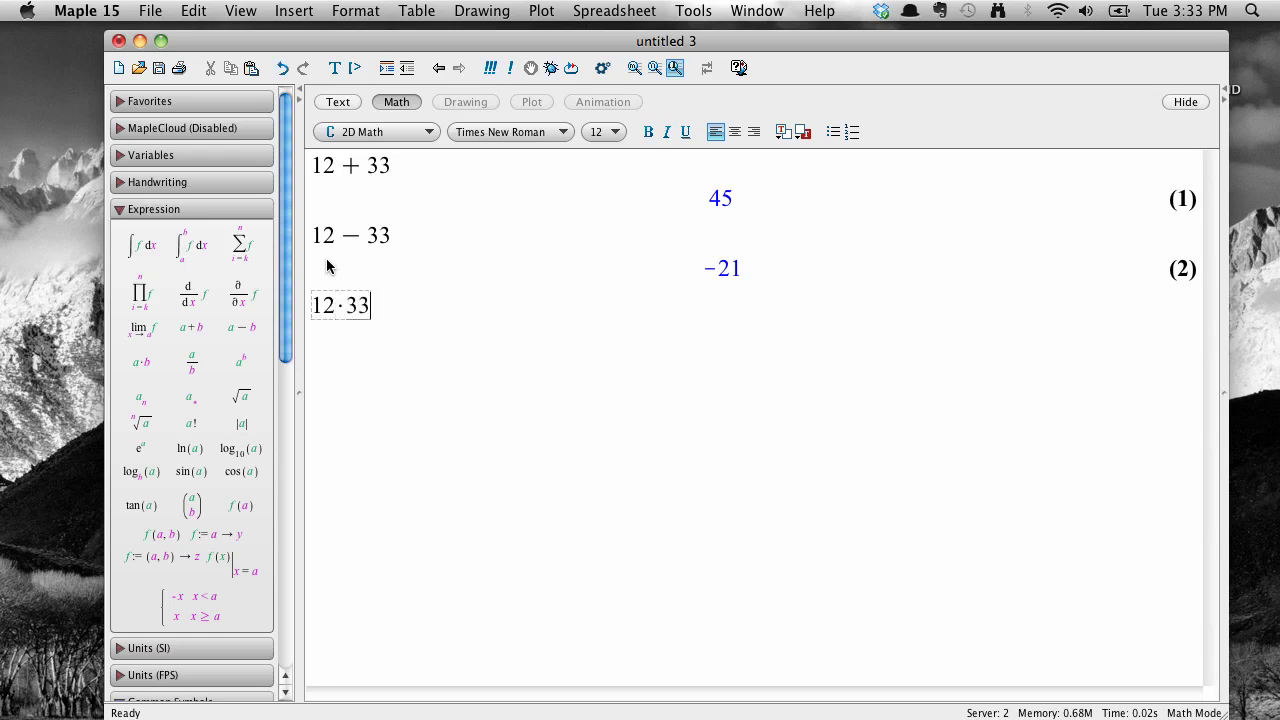
pyautogui.press('Return')
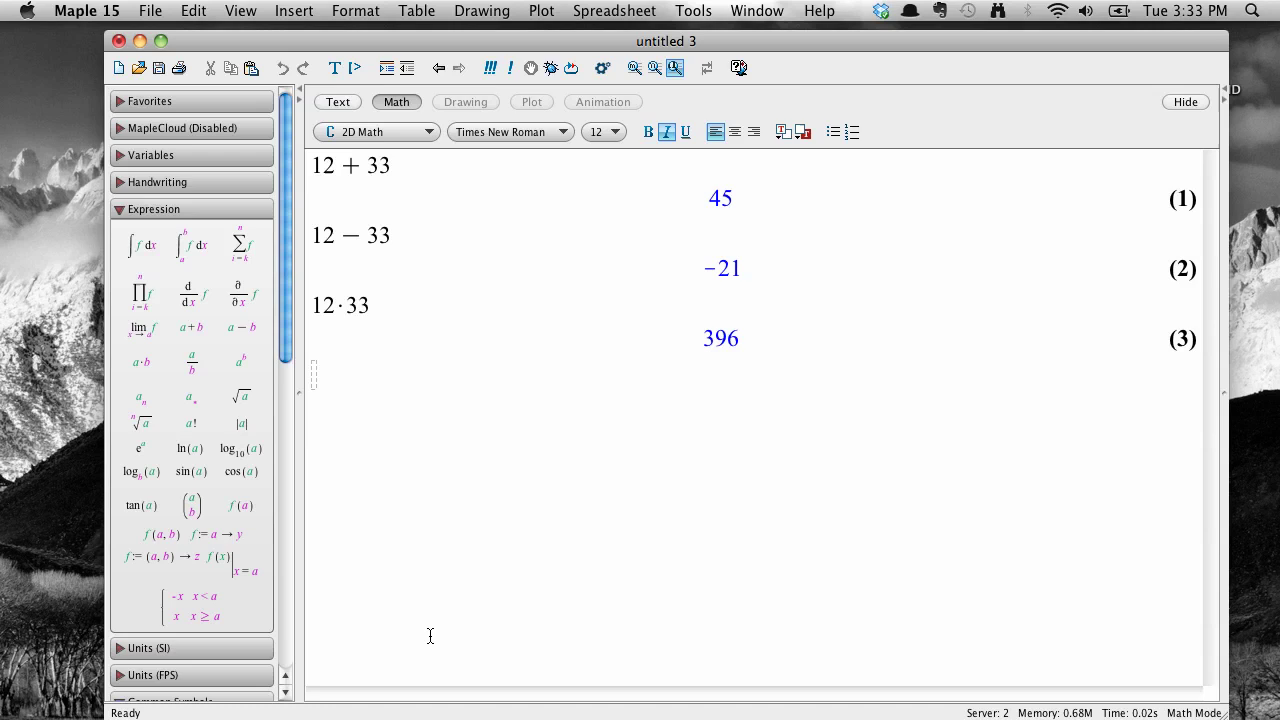
# Step: Enter the fraction 12/33 and evaluate it to 4/11 as output (4)
pyautogui.write('12/33')
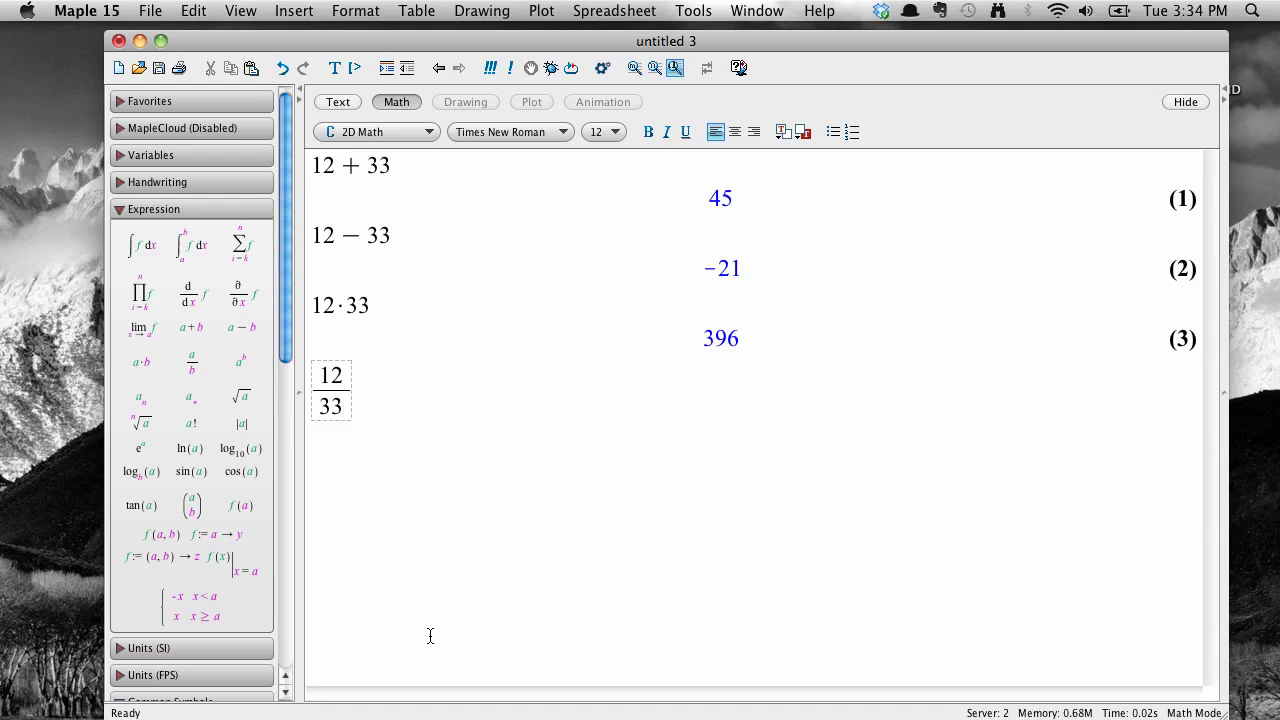
pyautogui.press('Up')
pyautogui.press('Down')
pyautogui.press('Up')
pyautogui.press('Down')
pyautogui.press('Return')
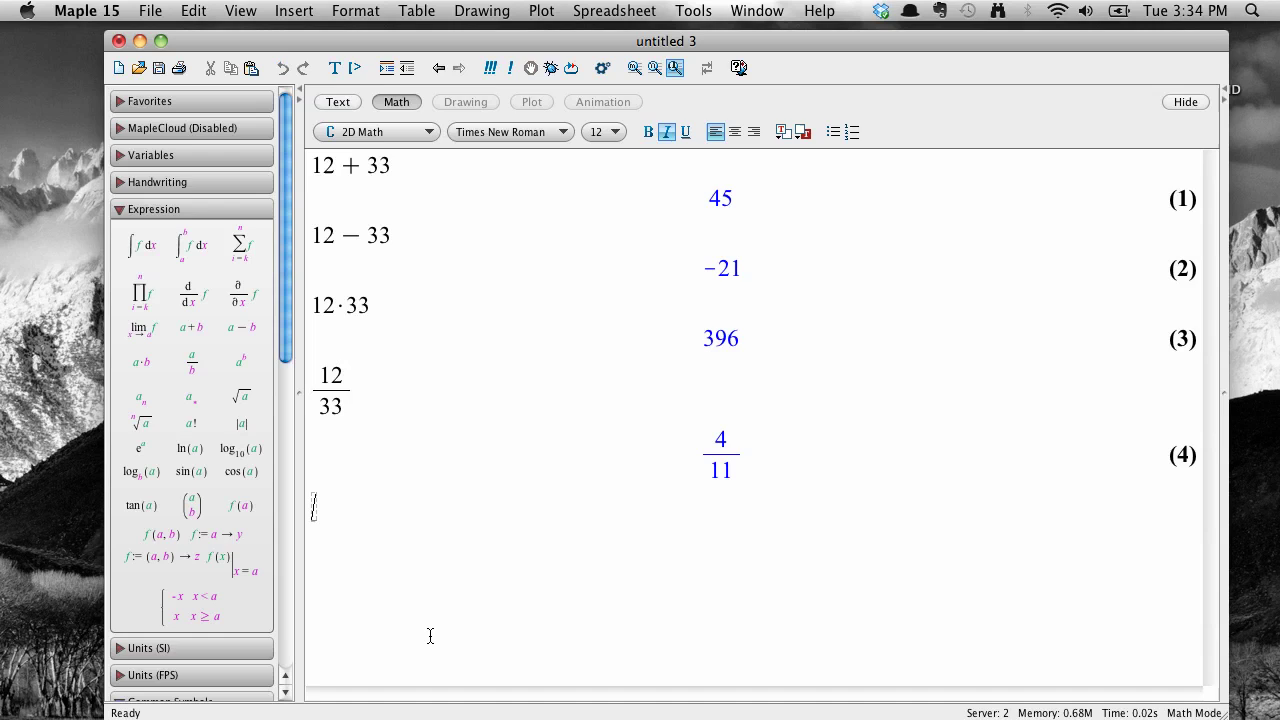
# Step: Evaluate evalf(12/33) to get the decimal 0.3636363636 as output (5)
pyautogui.write('evalf')
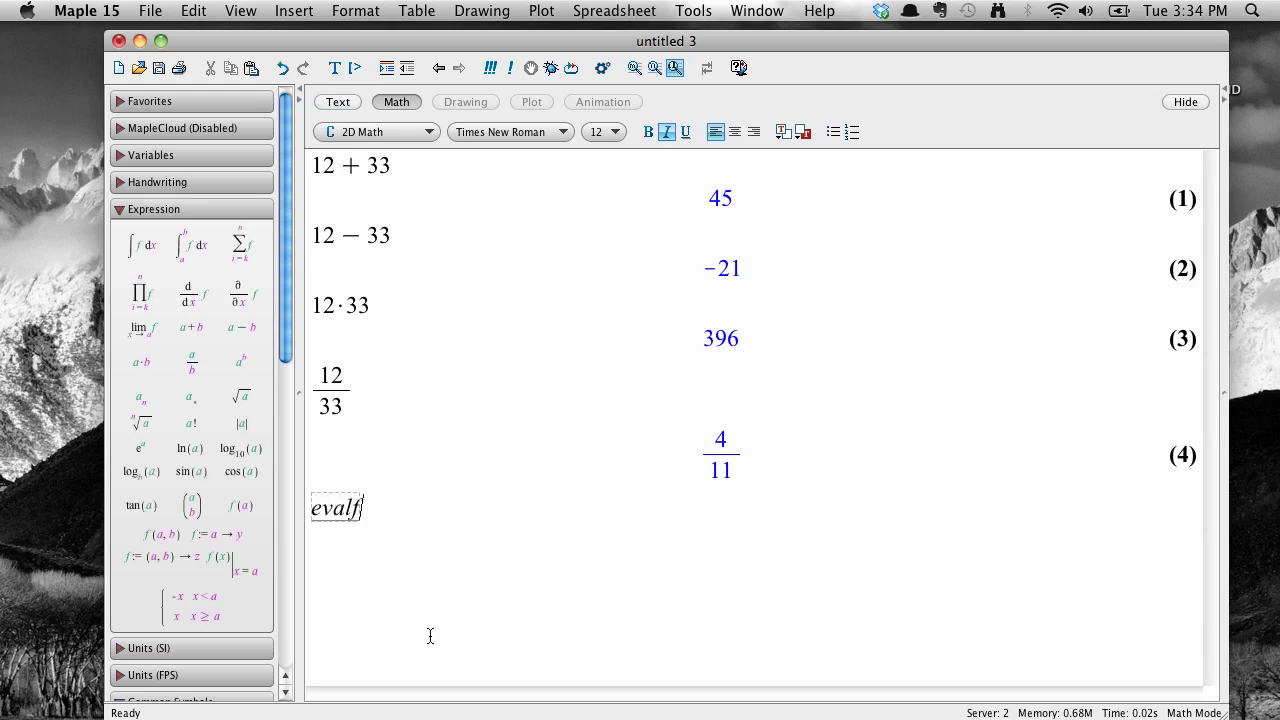
pyautogui.write('(12/')
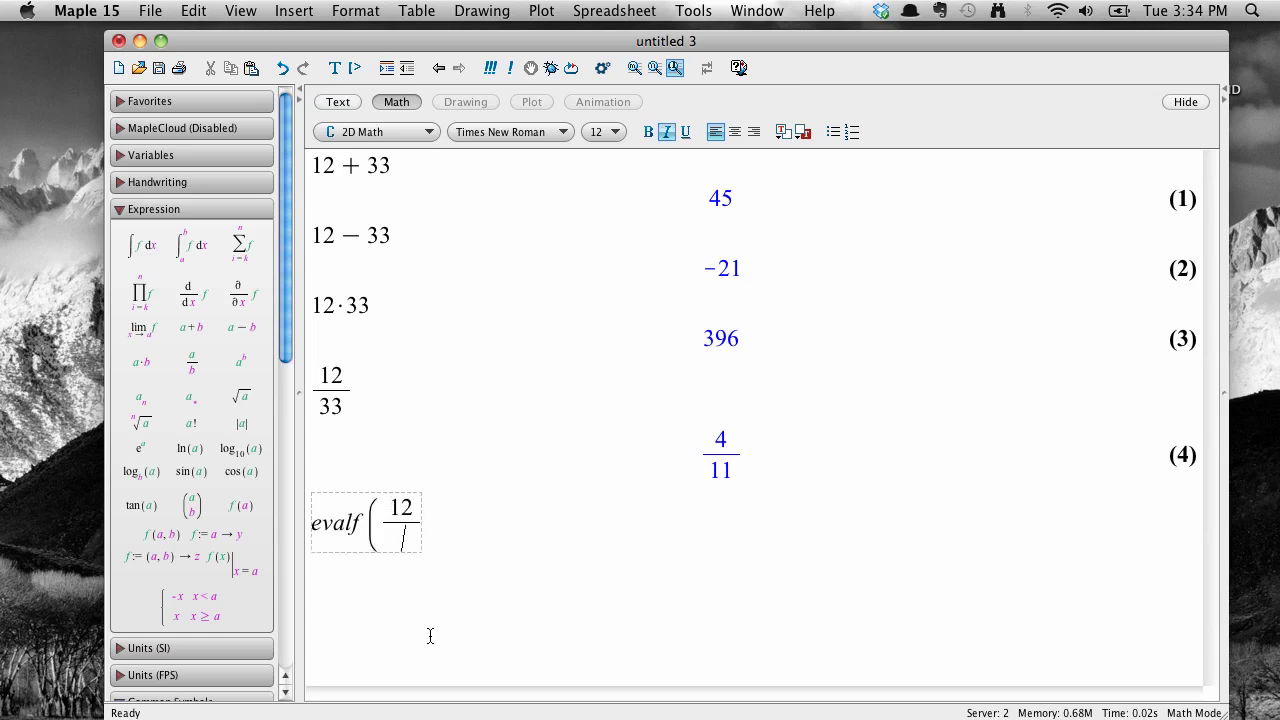
pyautogui.write('33')
pyautogui.press('Right')
pyautogui.write(')')
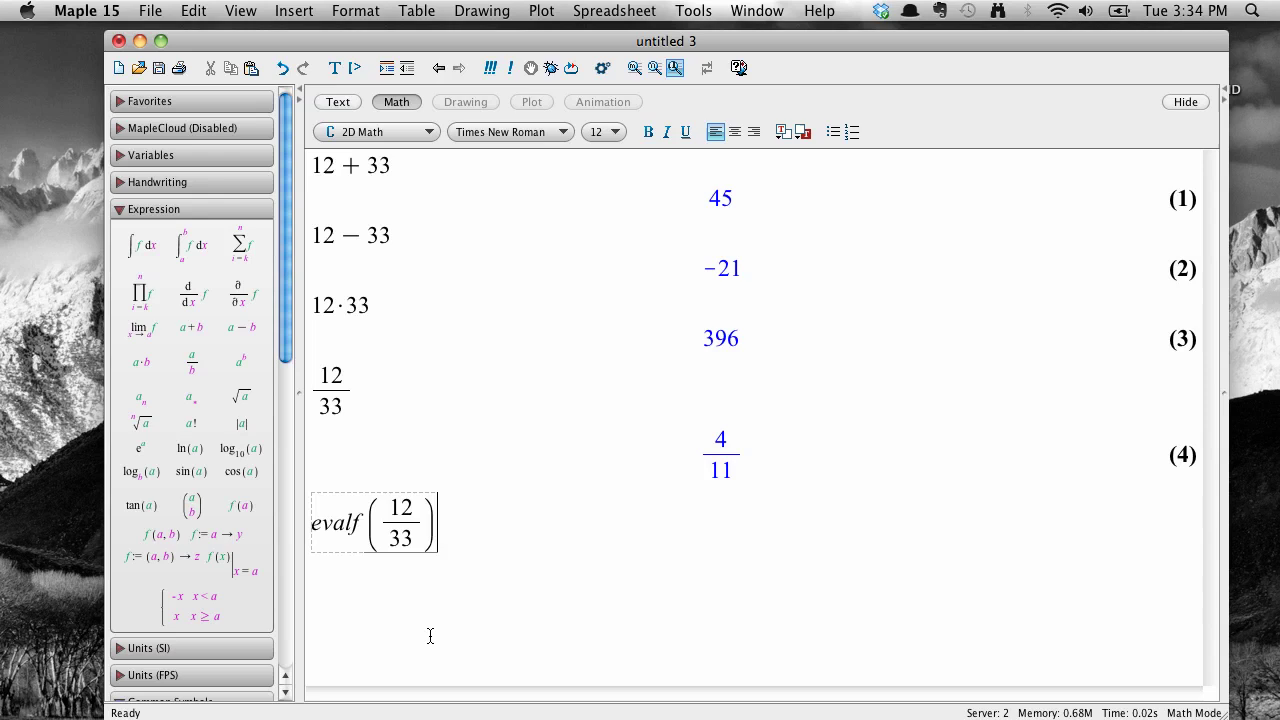
pyautogui.press('Return')
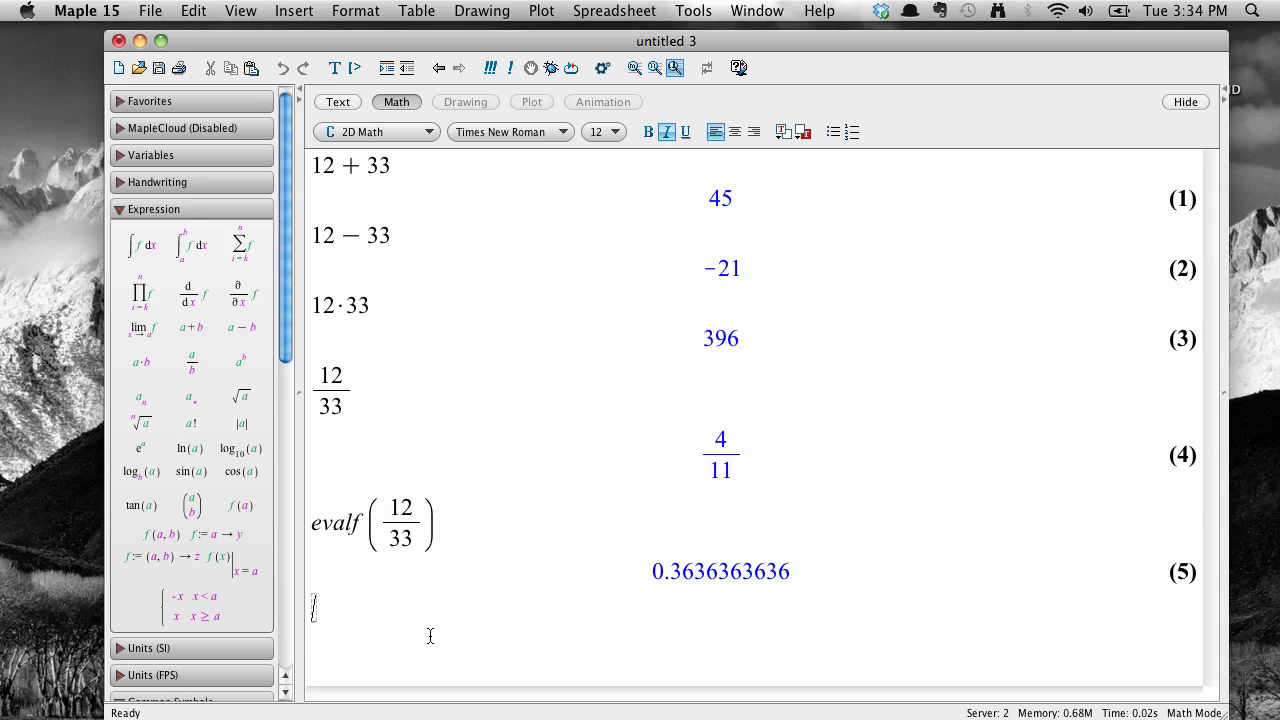
pyautogui.write('12^33')
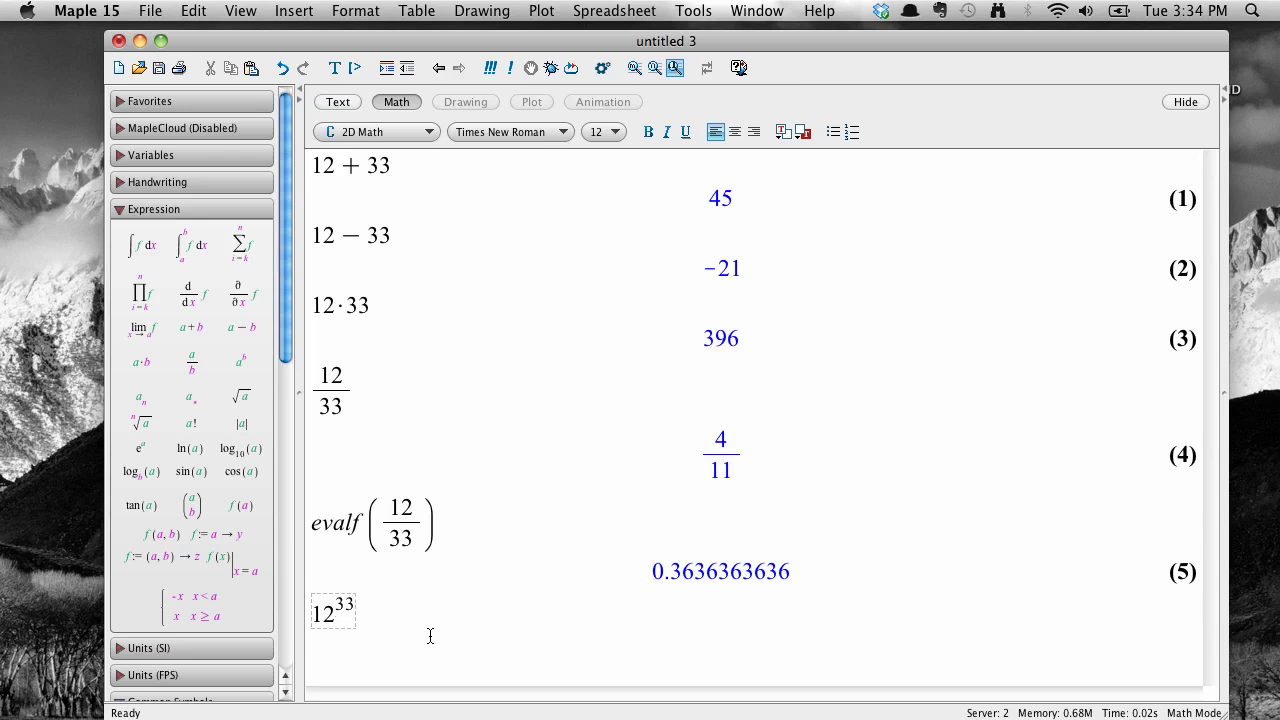
pyautogui.press('Return')
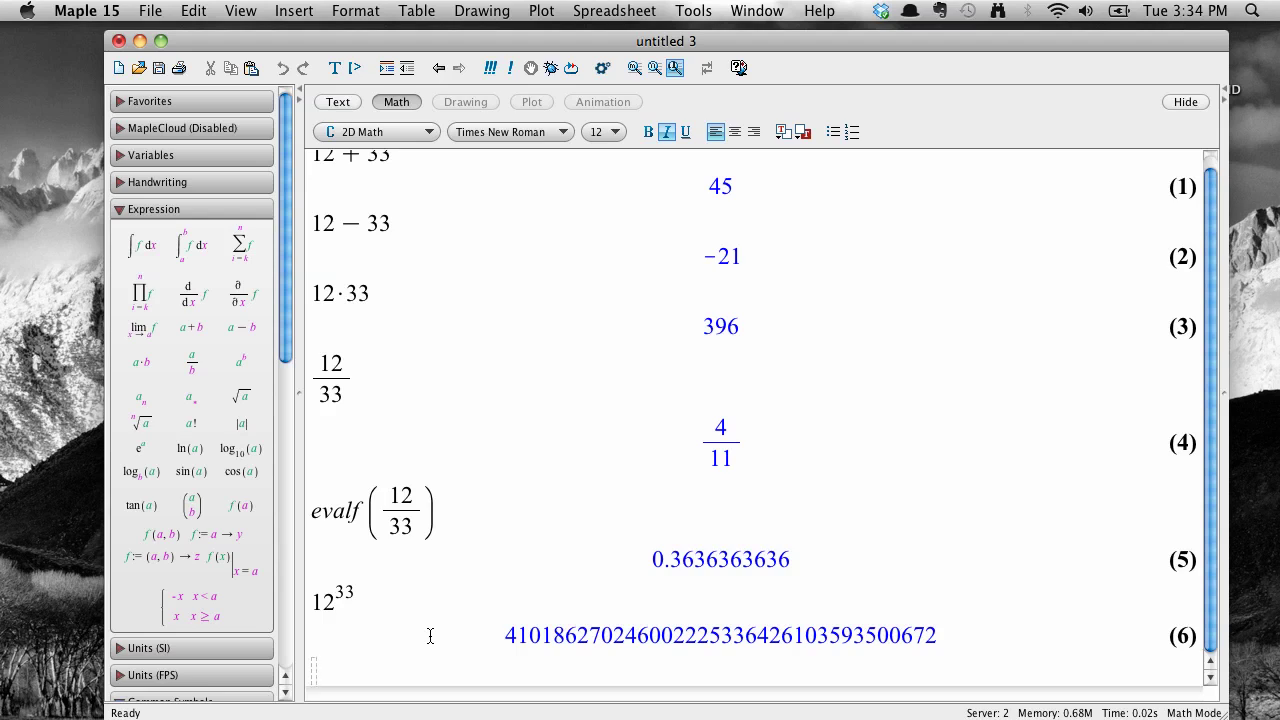
pyautogui.press('Up')
pyautogui.press('Up')
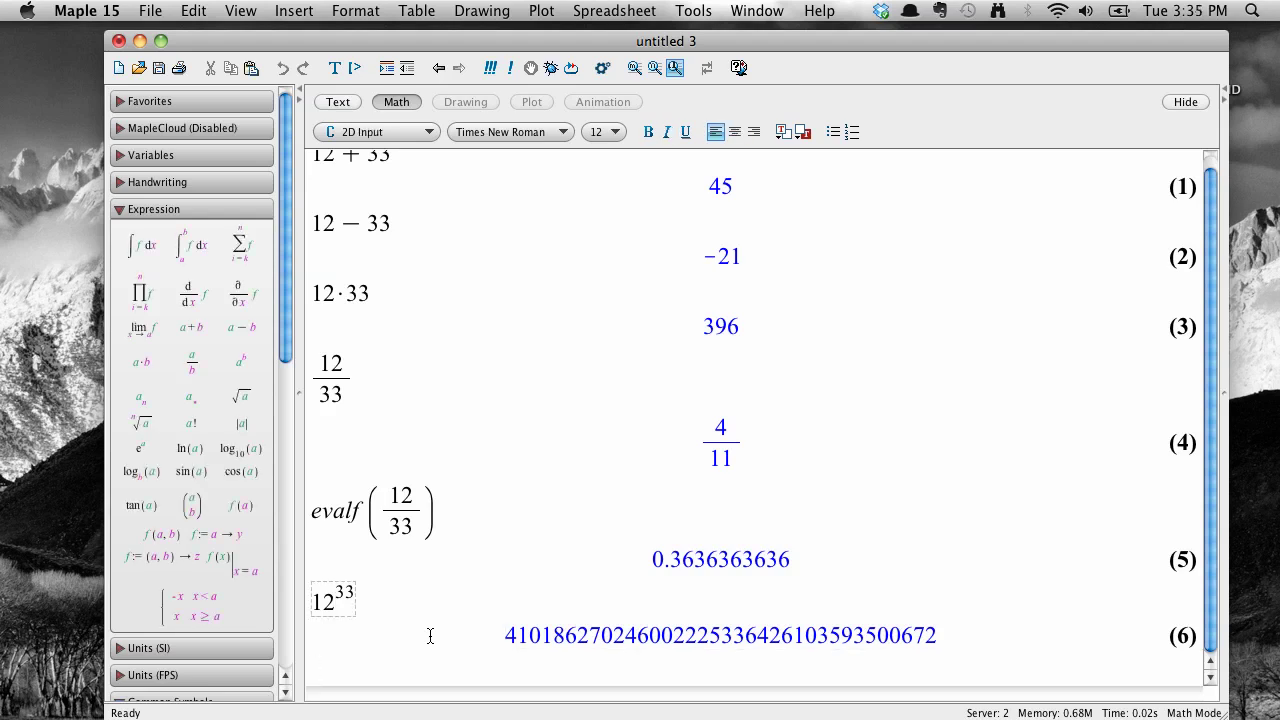
pyautogui.press('Left')
pyautogui.press('Right')
pyautogui.press('Down')
pyautogui.press('Down')
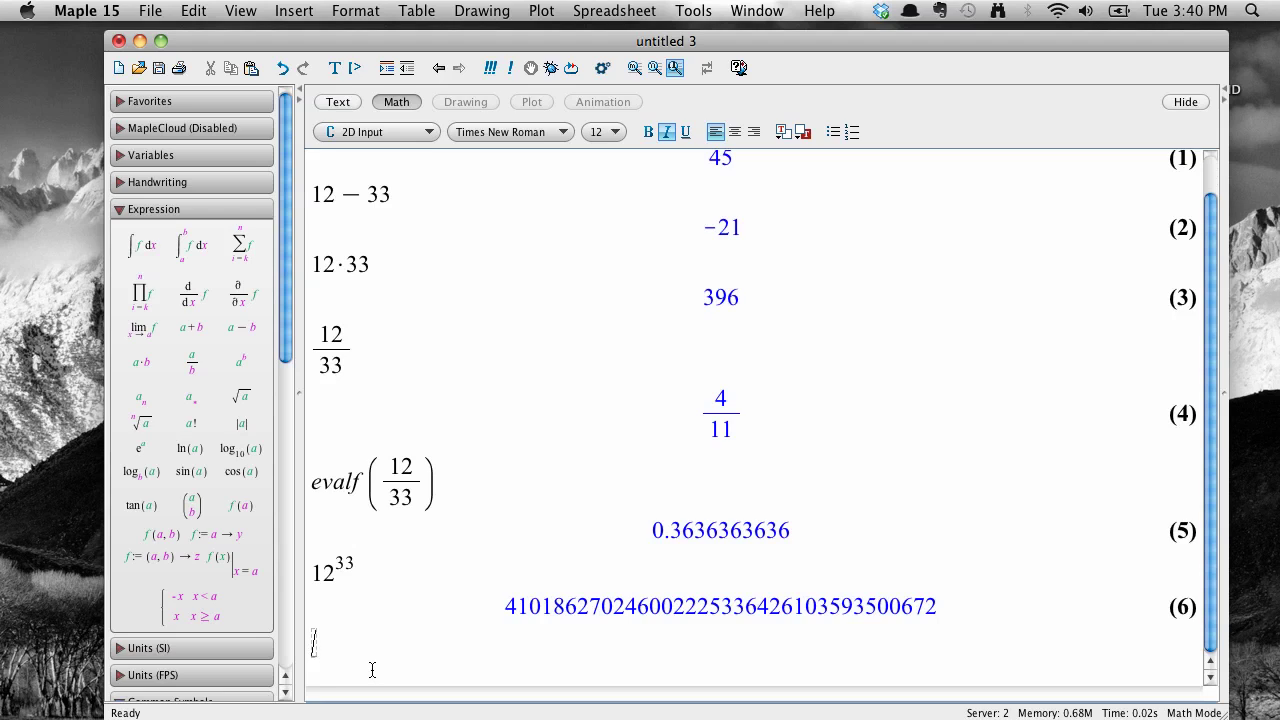
# Step: Evaluate Pi, giving π as output (7), then evalf(Pi), giving 3.141592654 as output (8)
pyautogui.write('Pi')
pyautogui.press('Return')
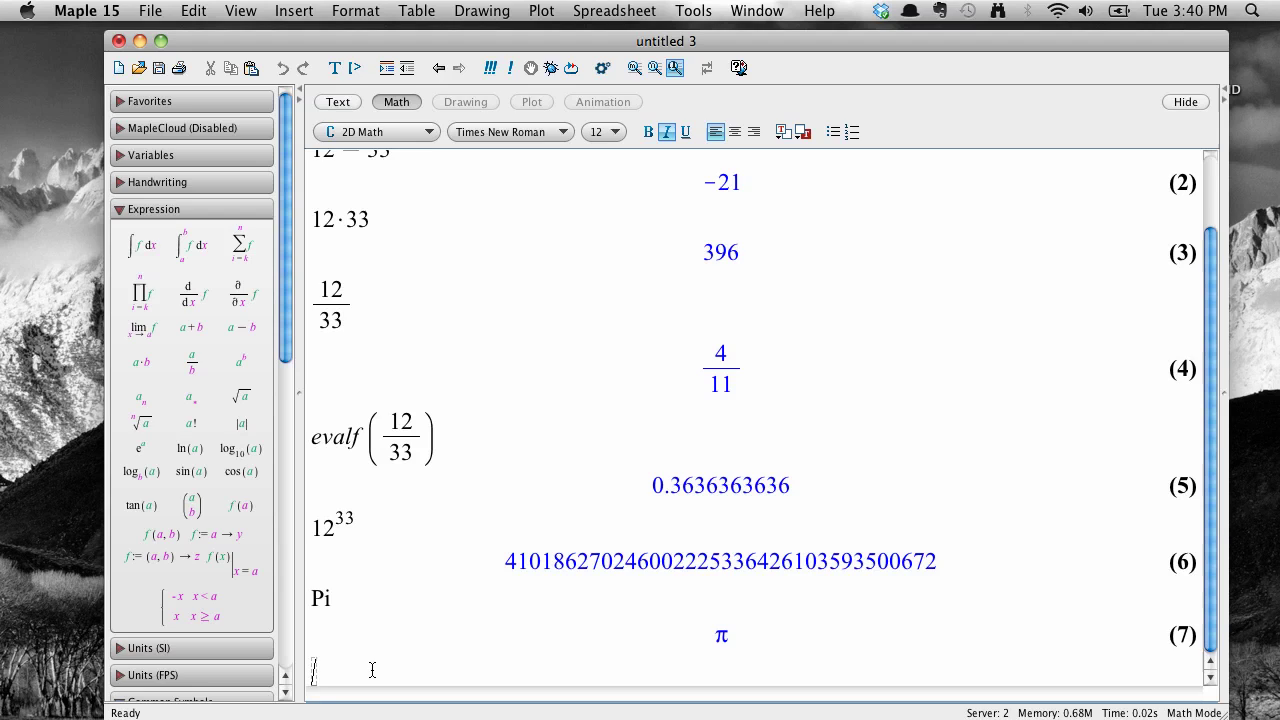
pyautogui.write('evalf(')
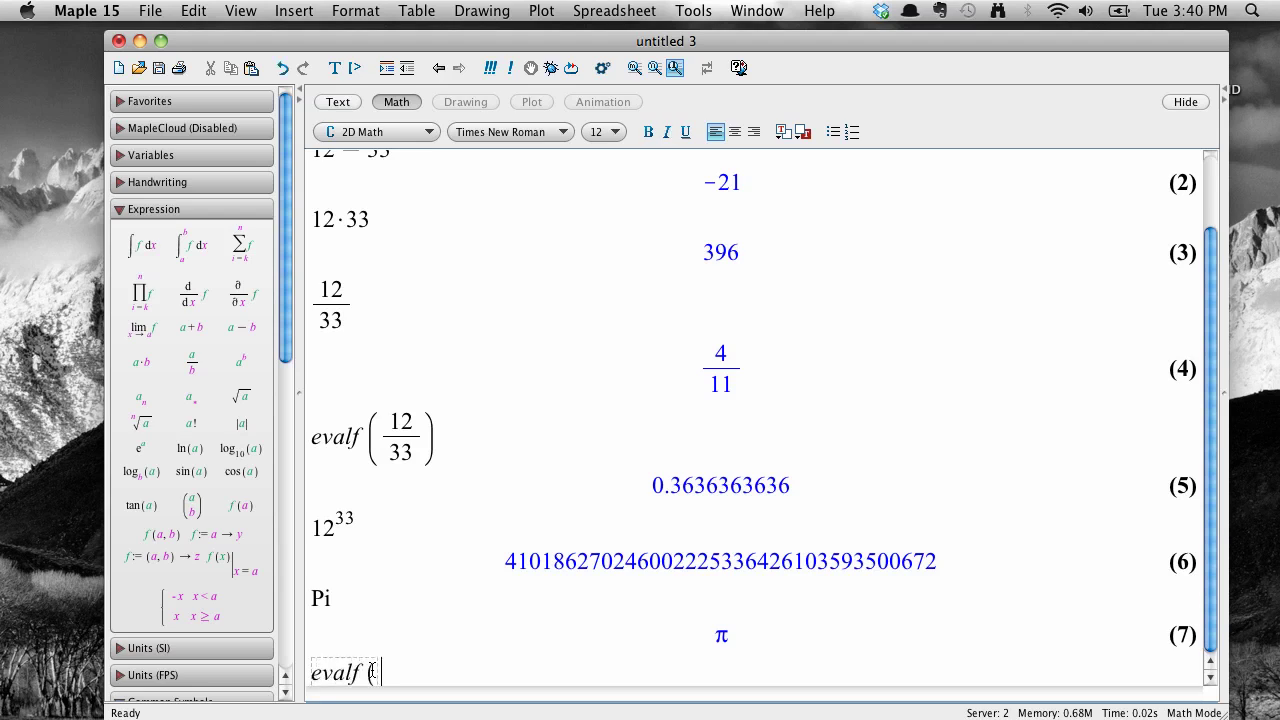
pyautogui.write('Pi)')
pyautogui.press('Return')
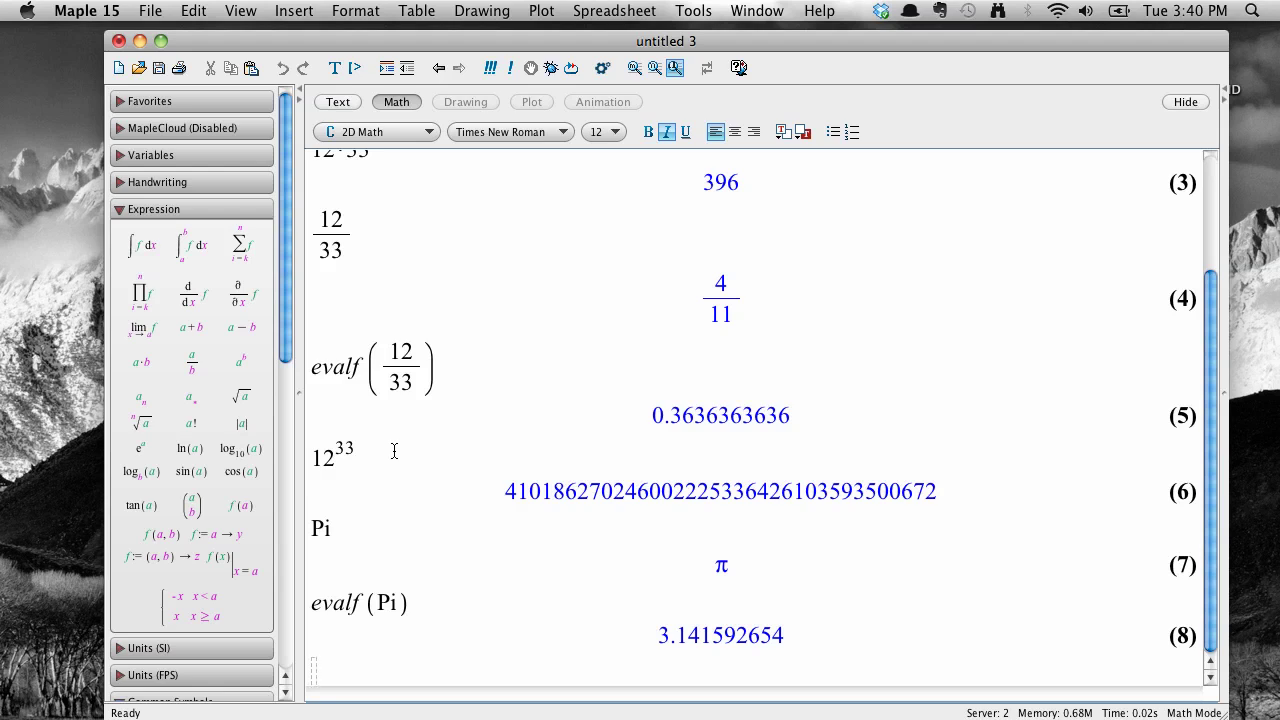
# Step: Evaluate exp(1) so output (9) shows e
pyautogui.write('exp')
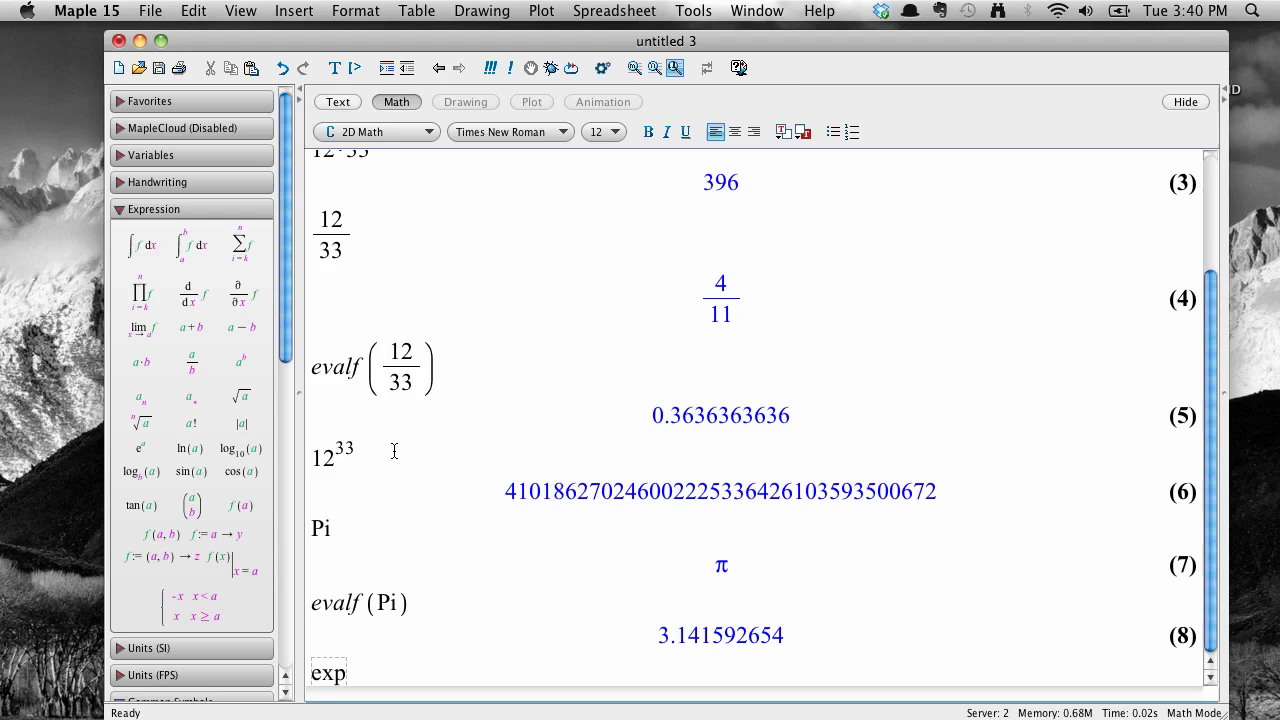
pyautogui.write('(1)')
pyautogui.press('Return')
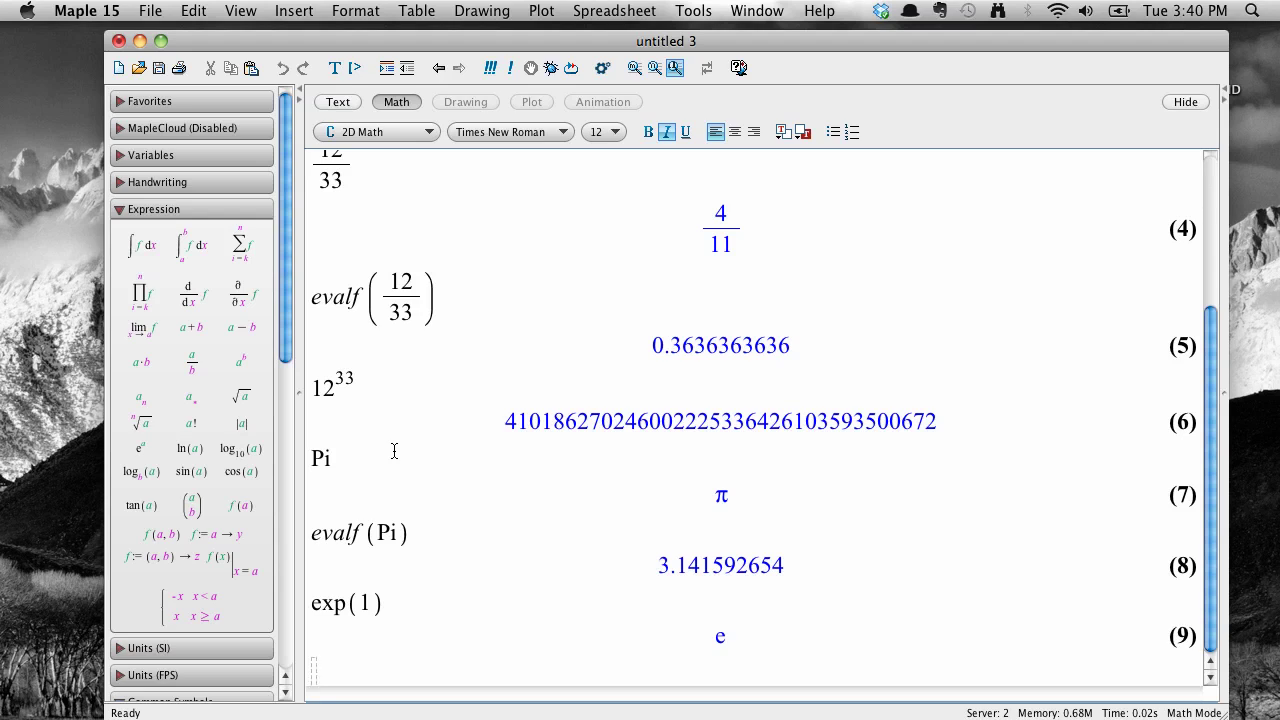